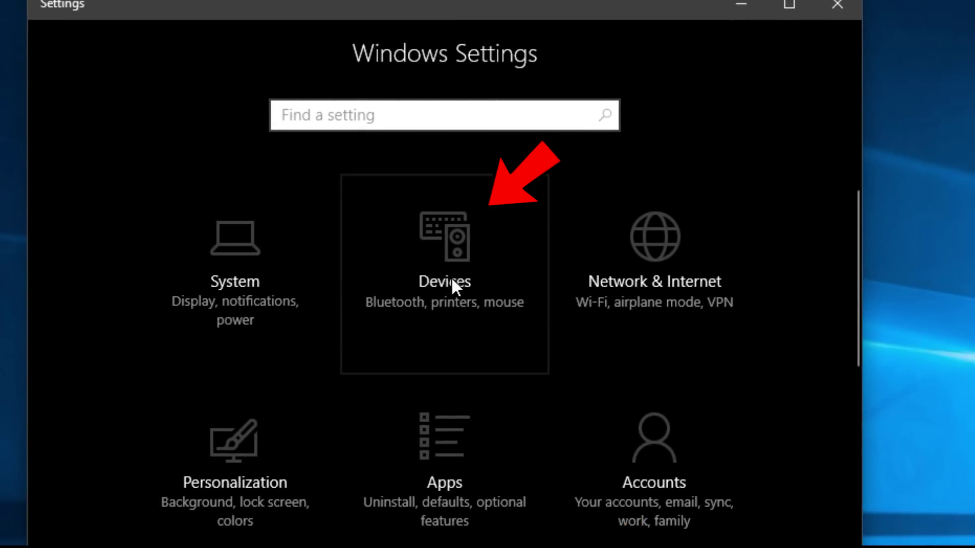
# Step: Go to Devices and then the Mouse page in Windows Settings
pyautogui.click(451, 277)
pyautogui.click(193, 323)
pyautogui.scroll(-2, 564, 272)
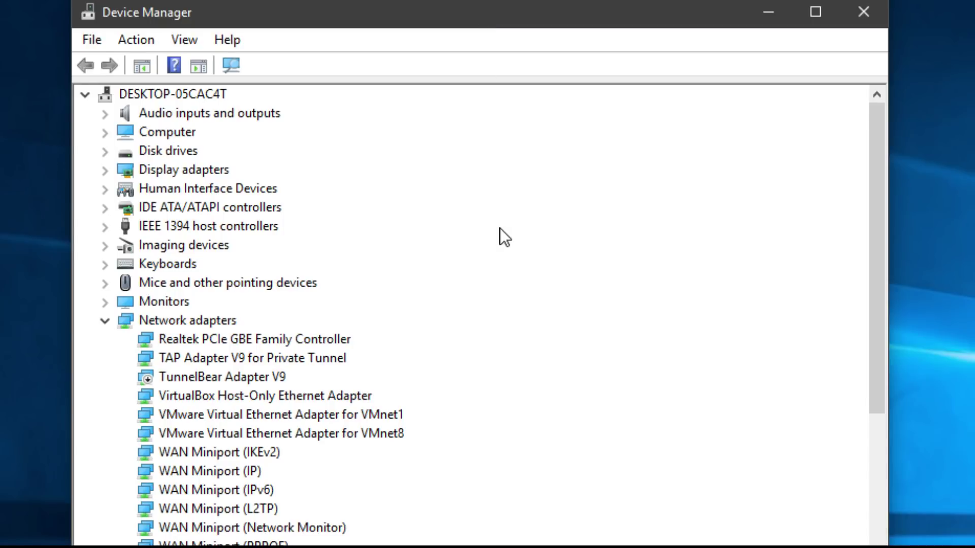
# Step: Expand Mice and other pointing devices and preview the HID-compliant mouse's Uninstall option
pyautogui.click(105, 283)
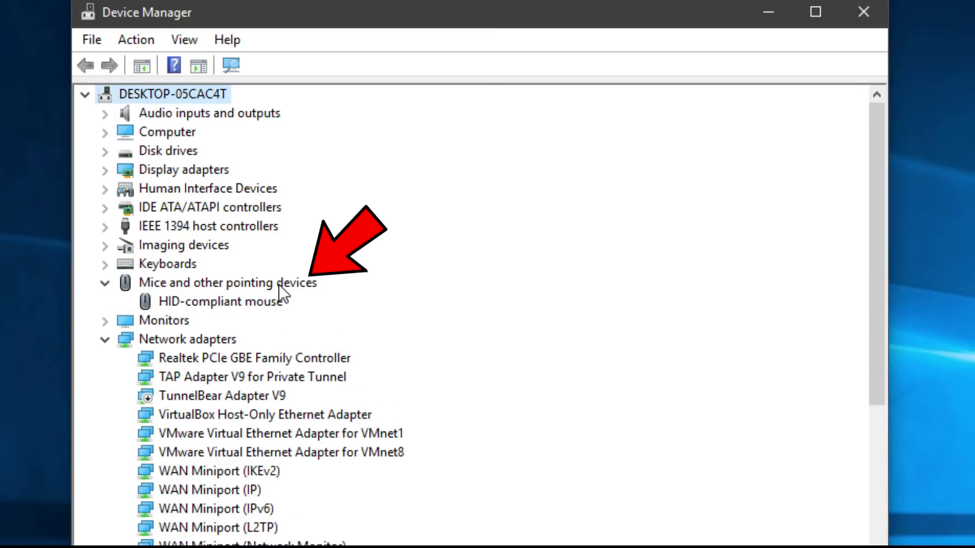
pyautogui.rightClick(225, 302)
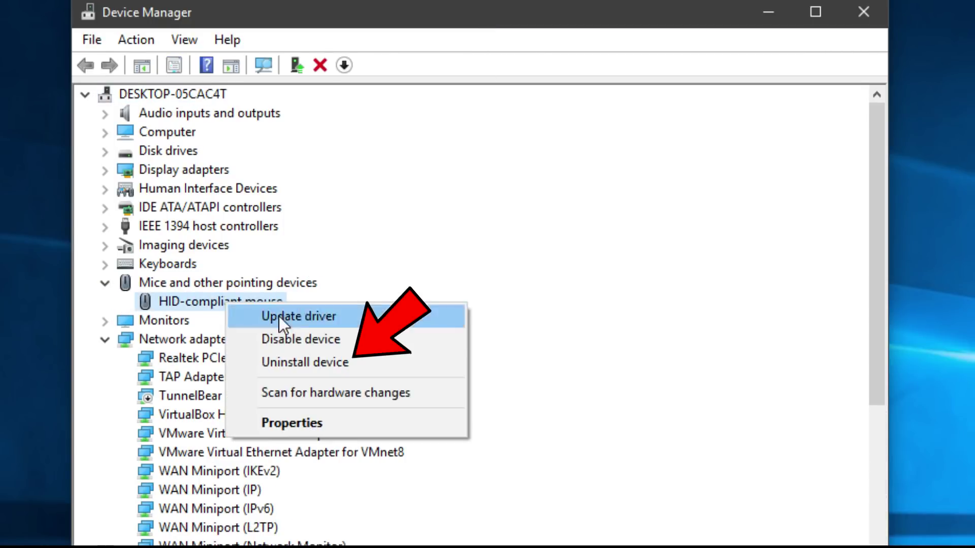
pyautogui.click(538, 350)
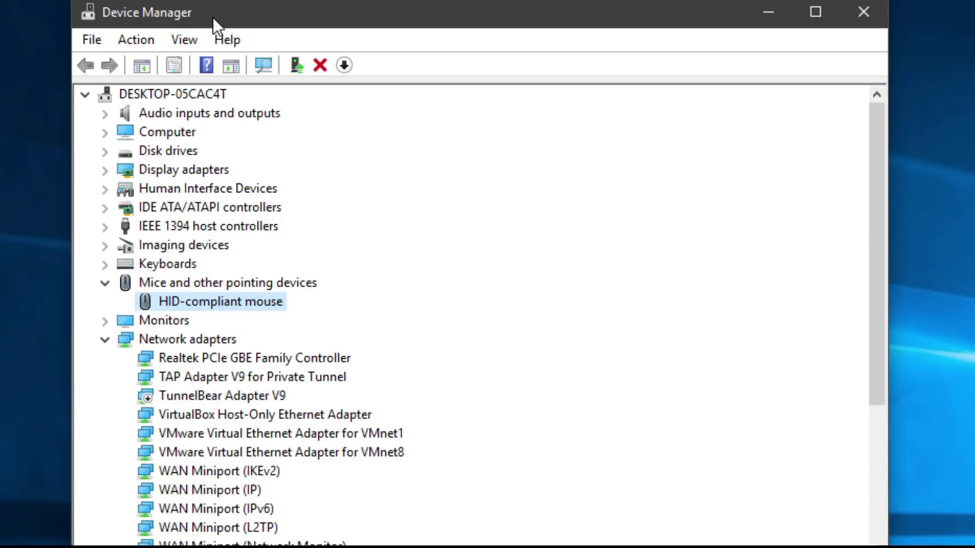
# Step: View the HID-compliant mouse's Driver tab in its Properties to check Roll Back Driver
pyautogui.rightClick(237, 303)
pyautogui.click(286, 427)
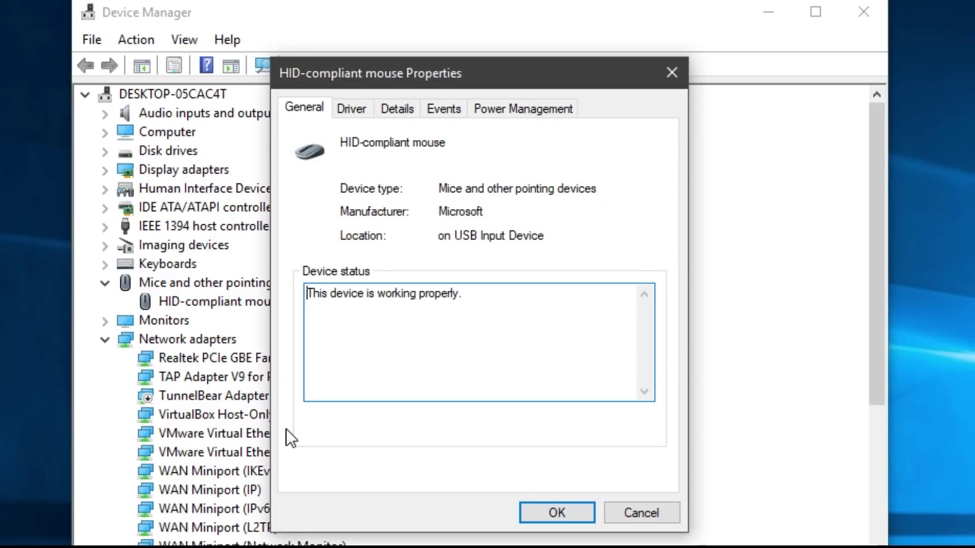
pyautogui.click(347, 111)
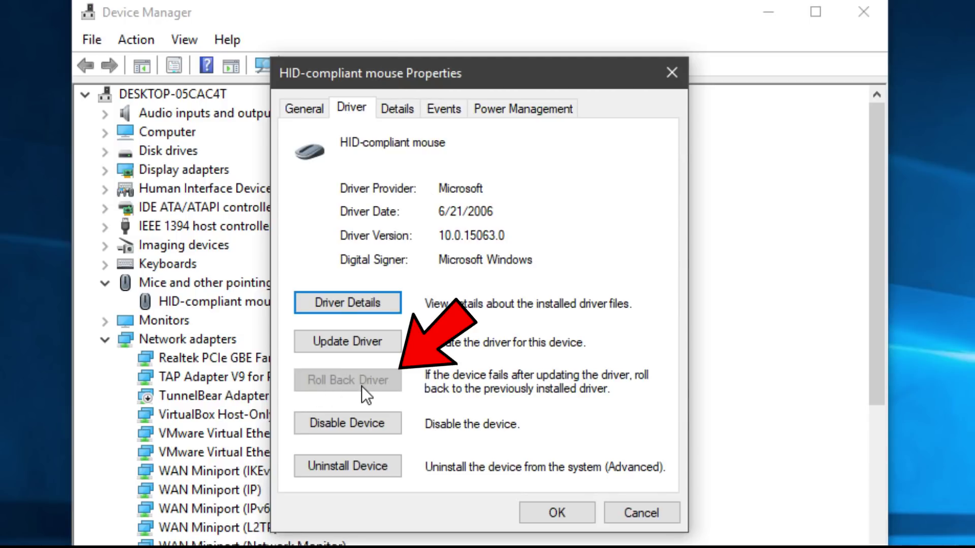